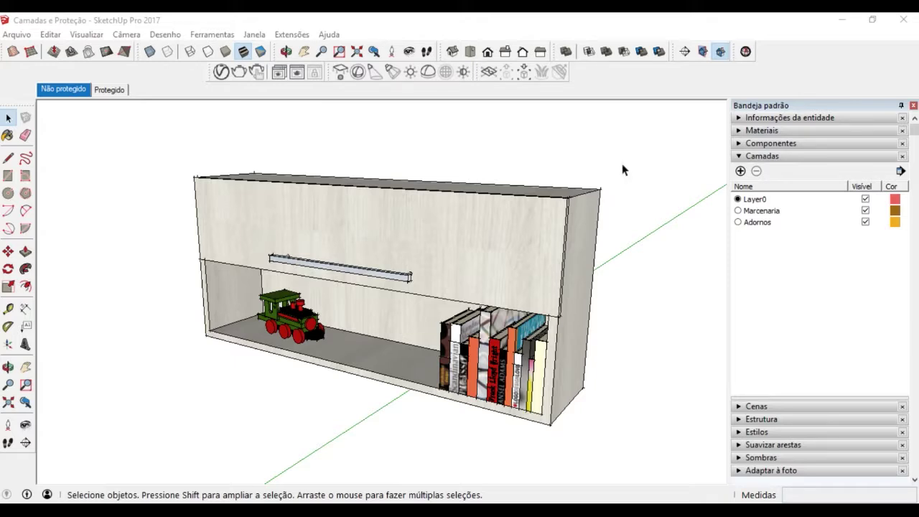
Select parts of the unprotected cabinet, handle and books to check how their loose geometry is picked, and clear the selection.
{"action": "left_click_drag", "start_coordinate": [625, 160], "coordinate": [555, 289]}
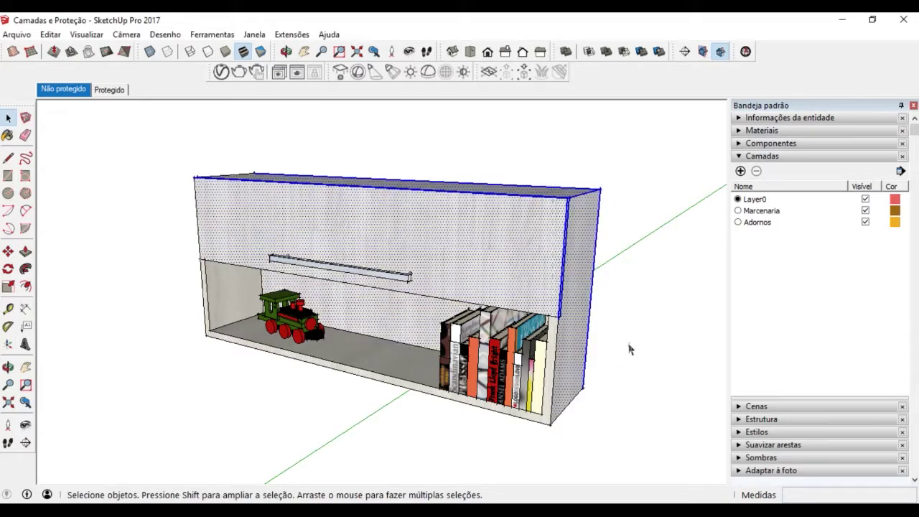
{"action": "left_click_drag", "start_coordinate": [619, 292], "coordinate": [509, 417]}
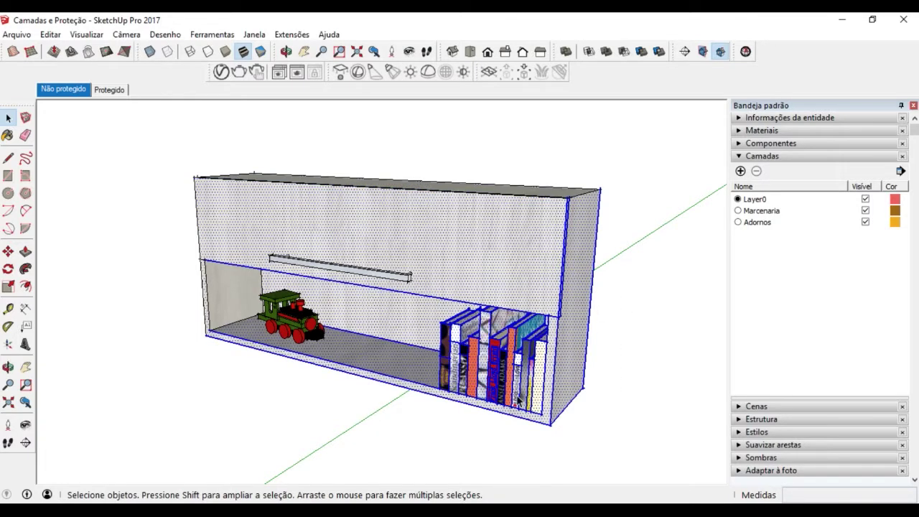
{"action": "left_click", "coordinate": [211, 277]}
{"action": "left_click", "coordinate": [254, 248], "text": "shift"}
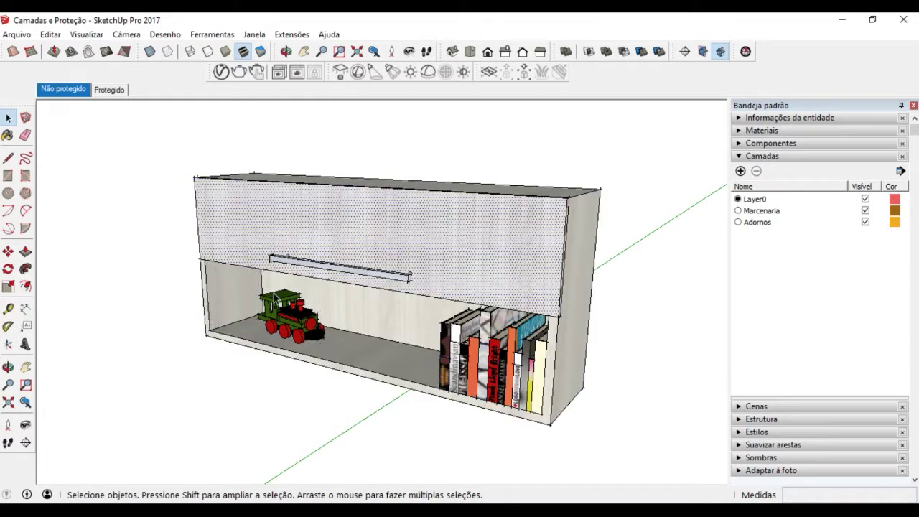
{"action": "left_click", "coordinate": [306, 265]}
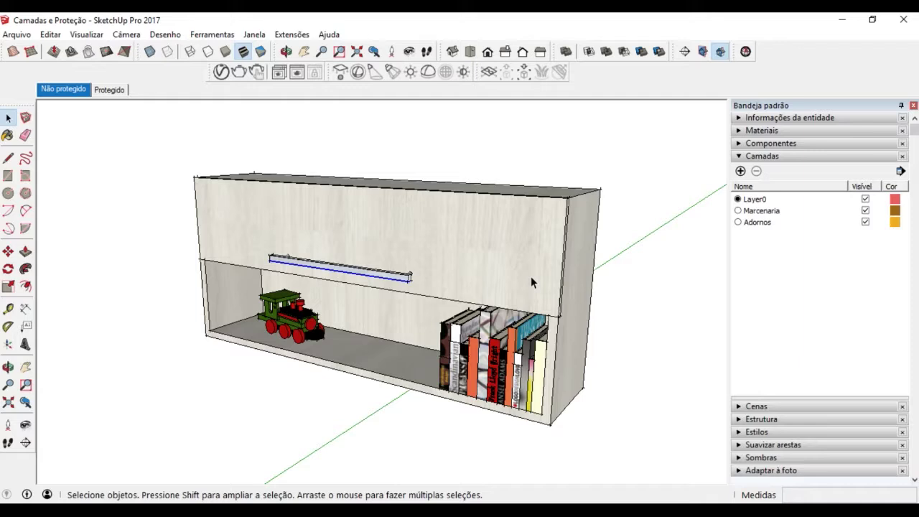
{"action": "left_click", "coordinate": [535, 337]}
{"action": "left_click", "coordinate": [549, 213]}
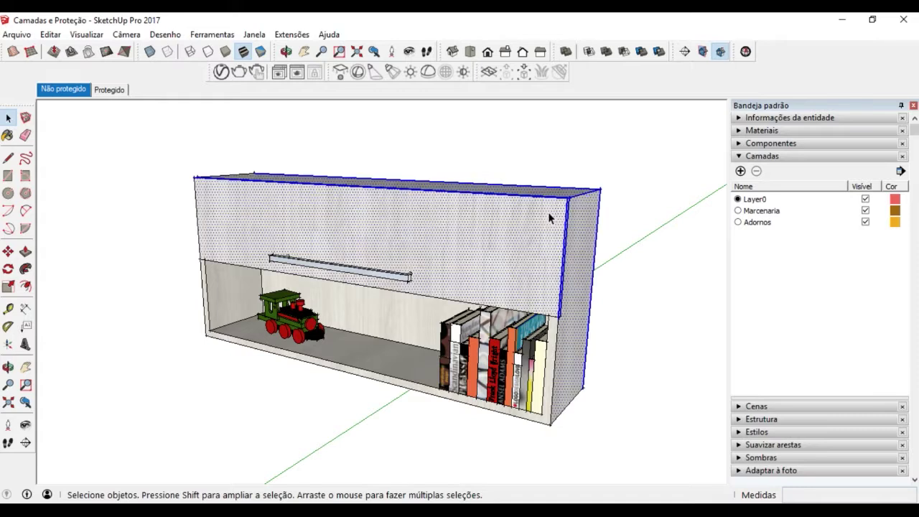
{"action": "left_click", "coordinate": [626, 203]}
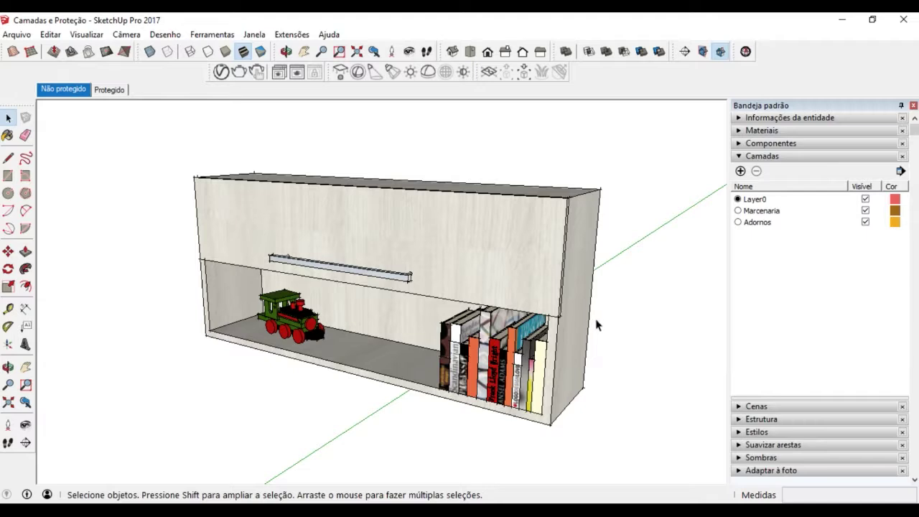
Review which sections of the Bandeja padrão are enabled and display the Camadas layer list again.
{"action": "left_click", "coordinate": [788, 157]}
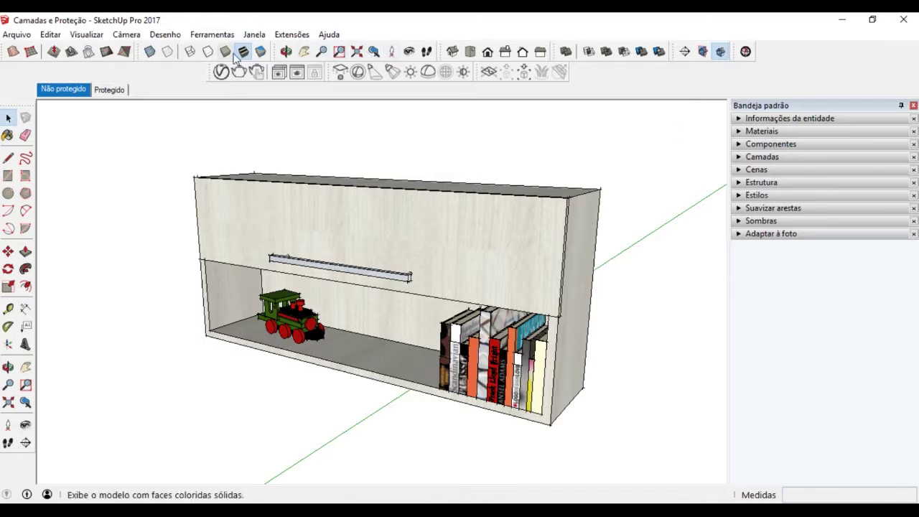
{"action": "left_click", "coordinate": [253, 34]}
{"action": "mouse_move", "coordinate": [338, 51]}
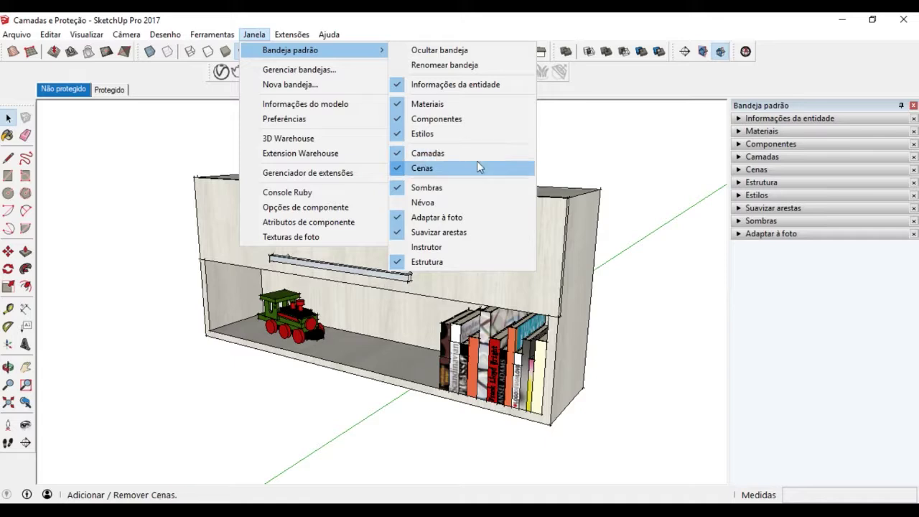
{"action": "left_click", "coordinate": [794, 158]}
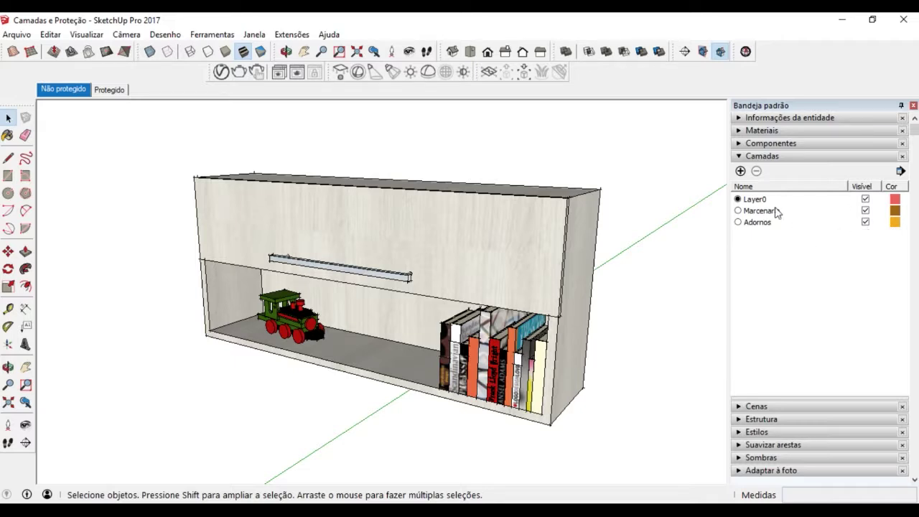
With the Marcenaria layer hidden, move the ungrouped books about 0.21 m toward the train, and show the layer again.
{"action": "left_click", "coordinate": [866, 211]}
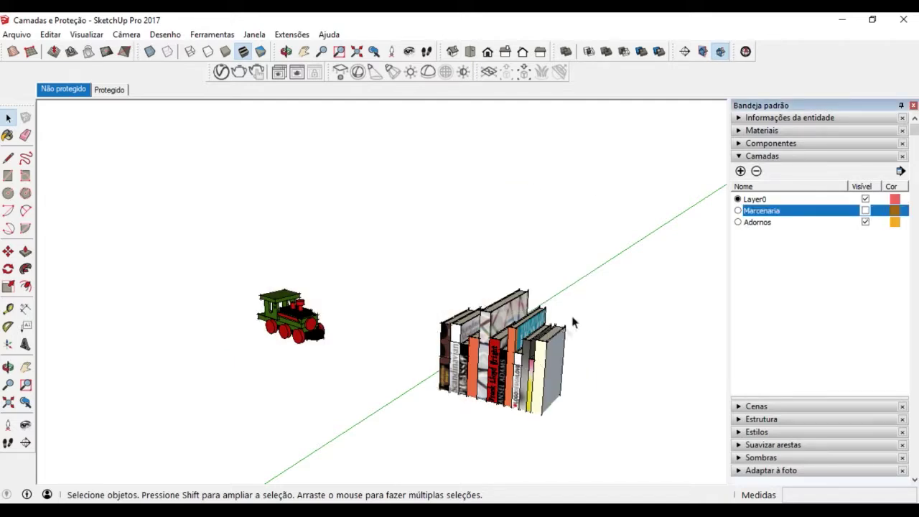
{"action": "left_click_drag", "start_coordinate": [594, 328], "coordinate": [479, 247]}
{"action": "left_click_drag", "start_coordinate": [479, 329], "coordinate": [396, 464]}
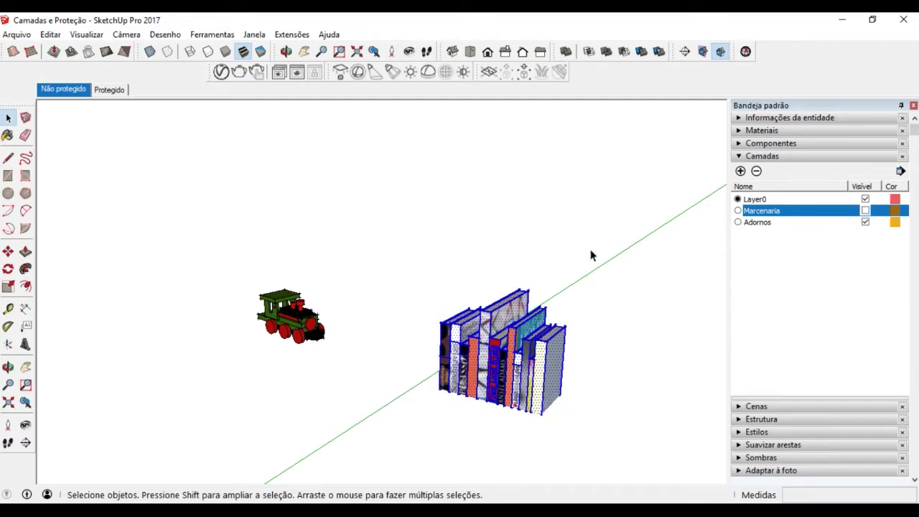
{"action": "key", "text": "m"}
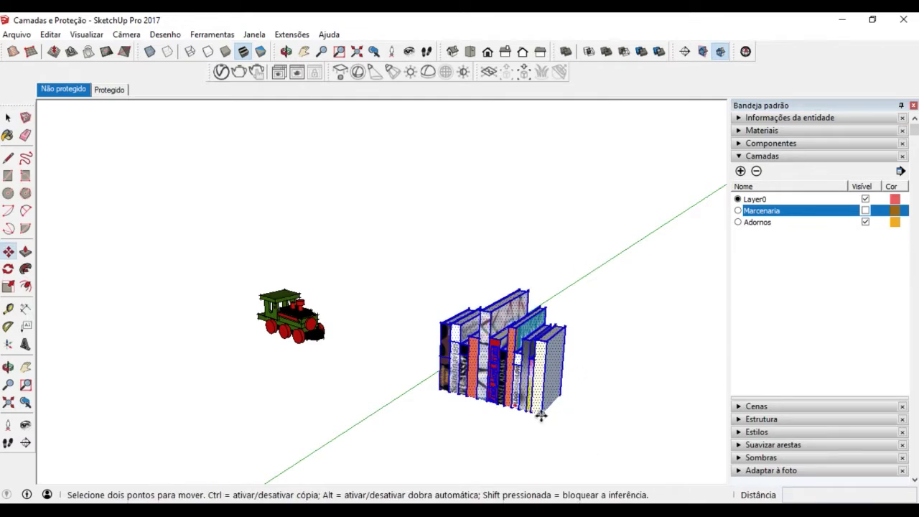
{"action": "left_click", "coordinate": [542, 416]}
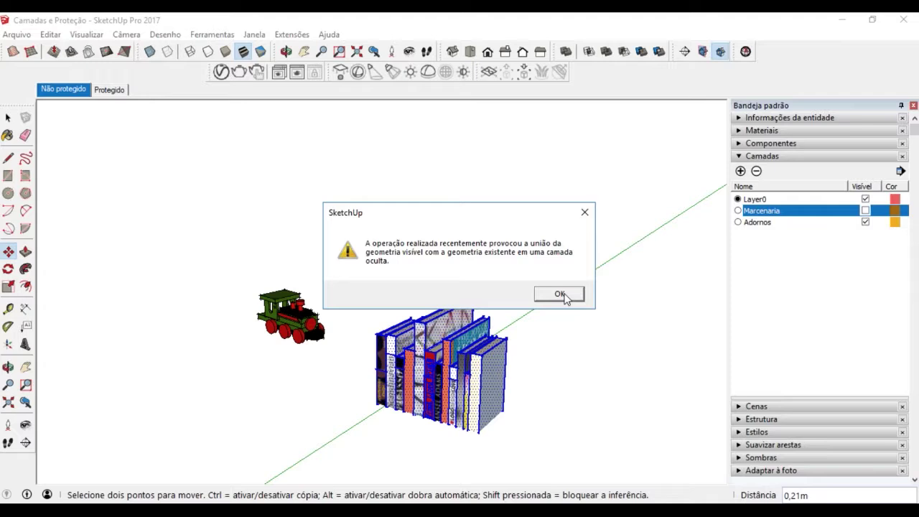
{"action": "left_click", "coordinate": [560, 295]}
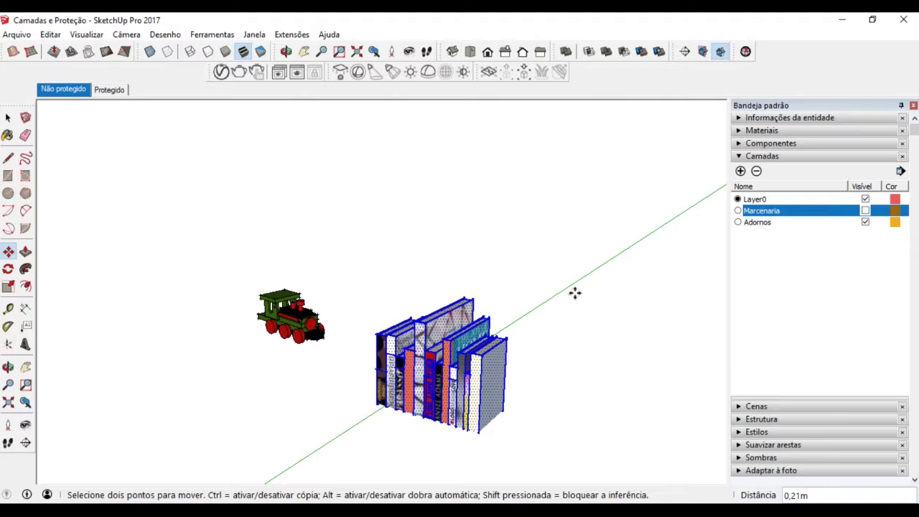
{"action": "left_click", "coordinate": [866, 211]}
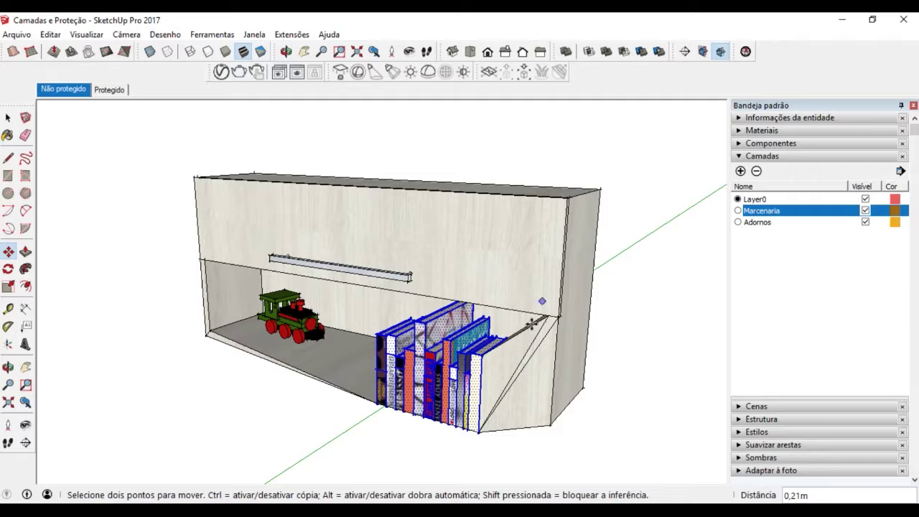
{"action": "key", "text": "space"}
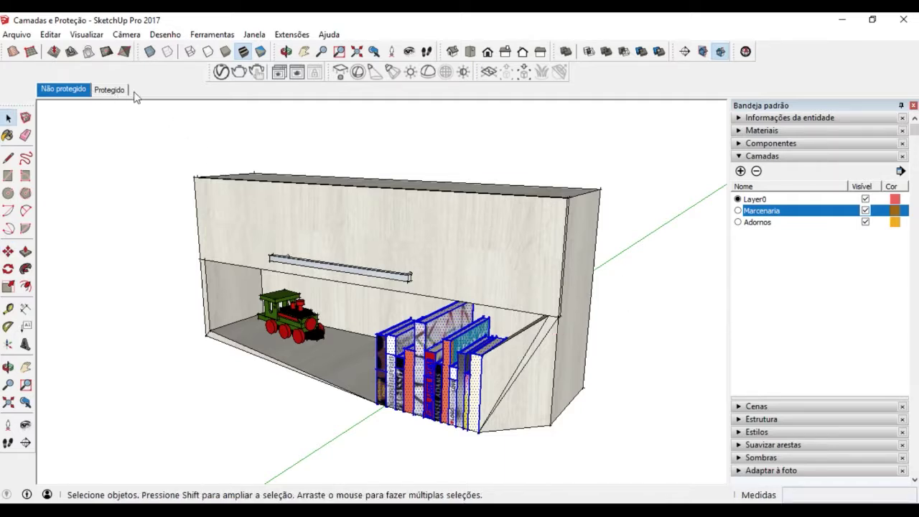
Switch to the Protegido scene and select the cabinet's parts and the books to check their grouping, and clear the selection.
{"action": "left_click", "coordinate": [109, 90]}
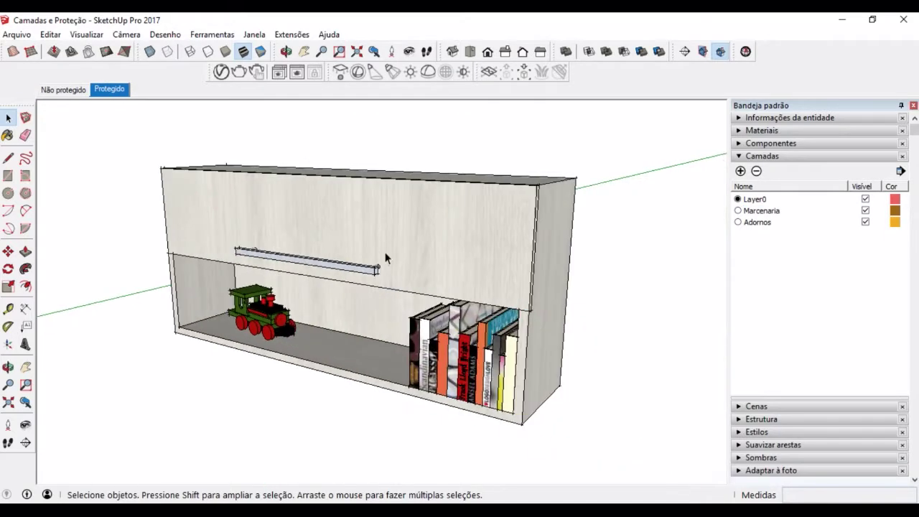
{"action": "left_click", "coordinate": [389, 254]}
{"action": "left_click", "coordinate": [284, 321]}
{"action": "left_click", "coordinate": [351, 385]}
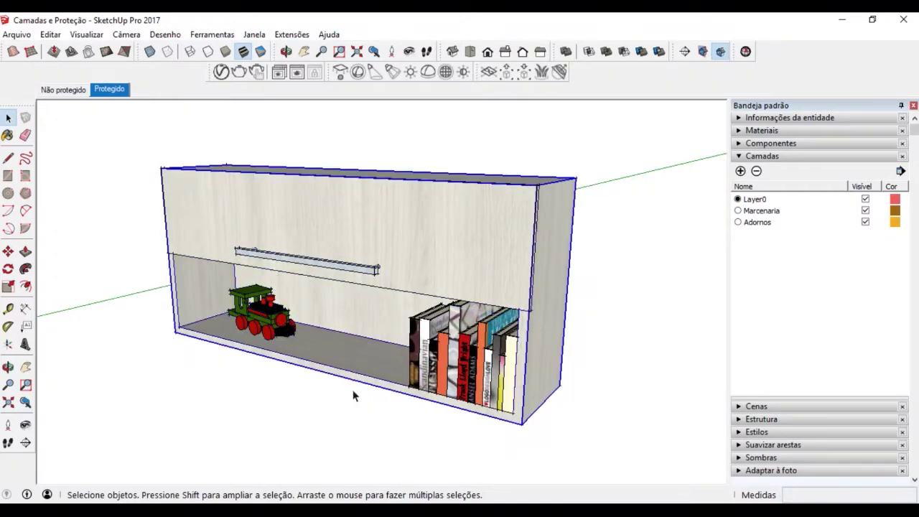
{"action": "left_click", "coordinate": [480, 345]}
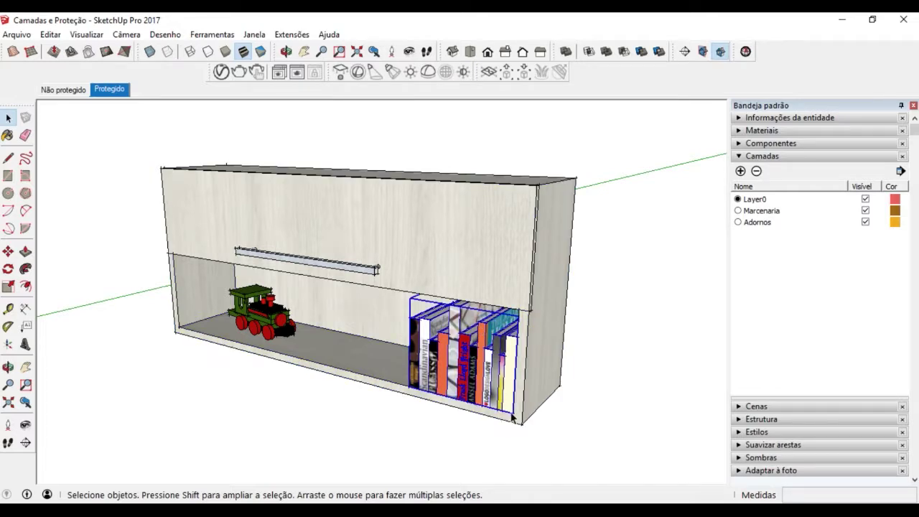
{"action": "left_click", "coordinate": [602, 312]}
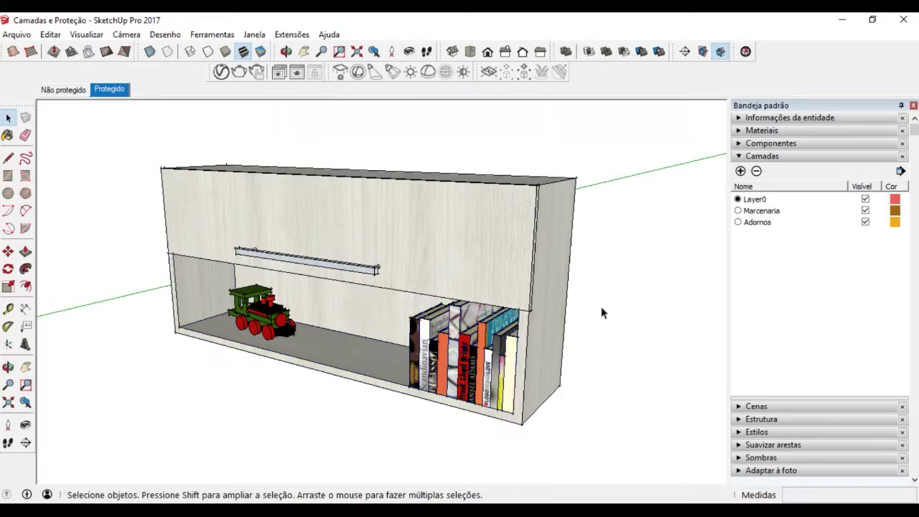
Hide the Marcenaria layer, move the grouped books about 0.16 m along the shelf toward the train, and show the layer again.
{"action": "left_click", "coordinate": [866, 210]}
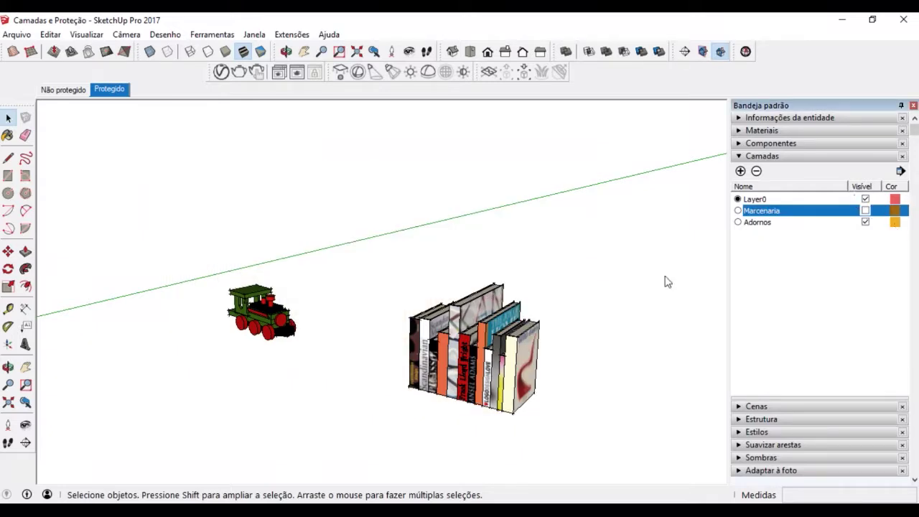
{"action": "left_click", "coordinate": [519, 360]}
{"action": "key", "text": "m"}
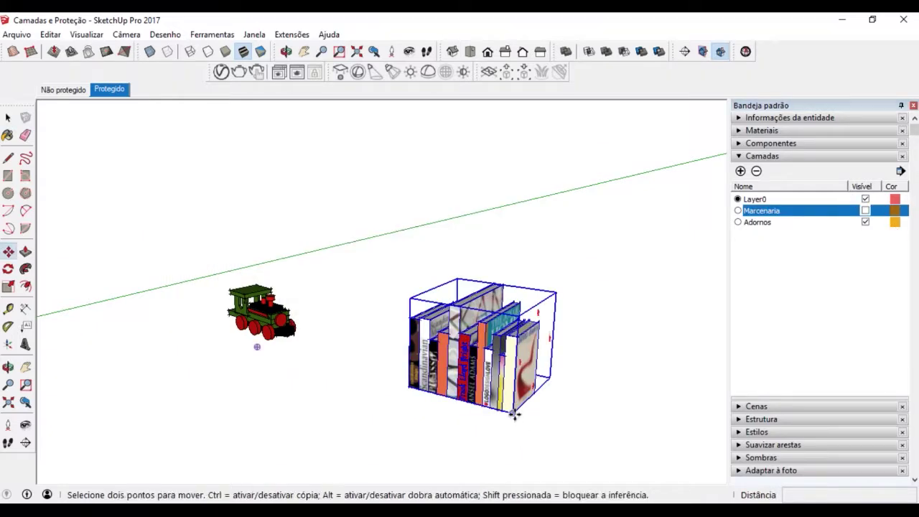
{"action": "left_click", "coordinate": [515, 414]}
{"action": "left_click", "coordinate": [459, 424]}
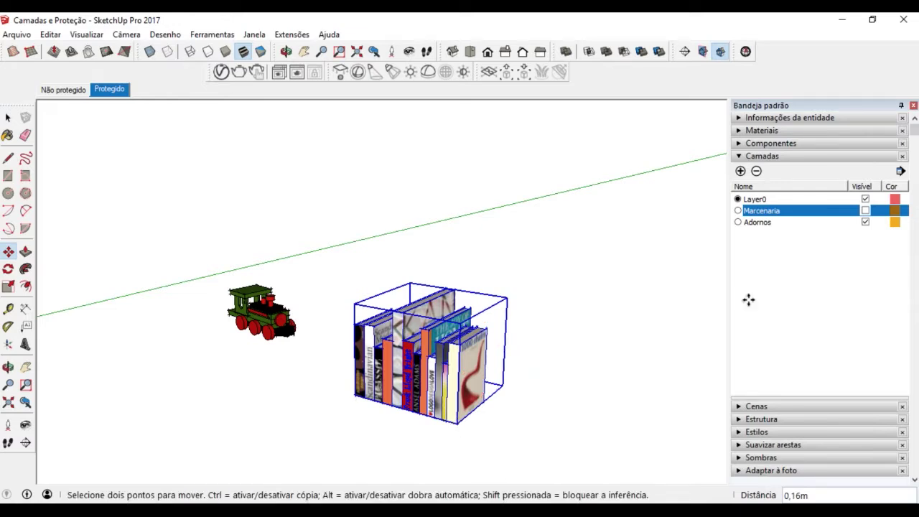
{"action": "left_click", "coordinate": [866, 211]}
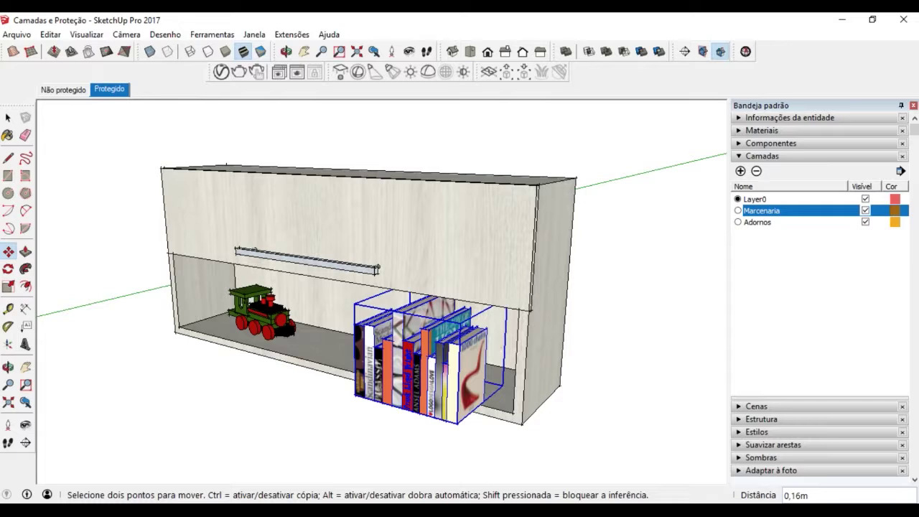
Switch to the Quarto Bebé_para LT model and hide its parede, mobiliario comprado, adornos, esquadrias and porta fechada layers.
{"action": "mouse_move", "coordinate": [479, 512]}
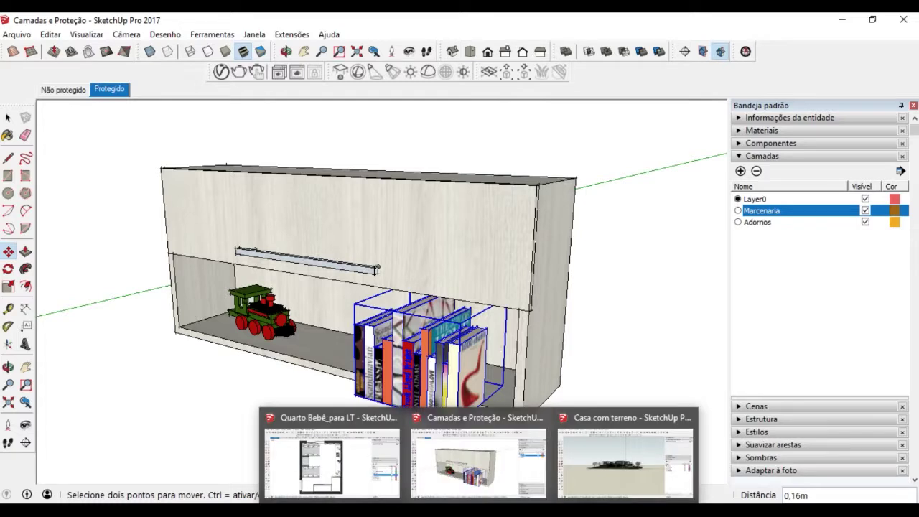
{"action": "left_click", "coordinate": [344, 441]}
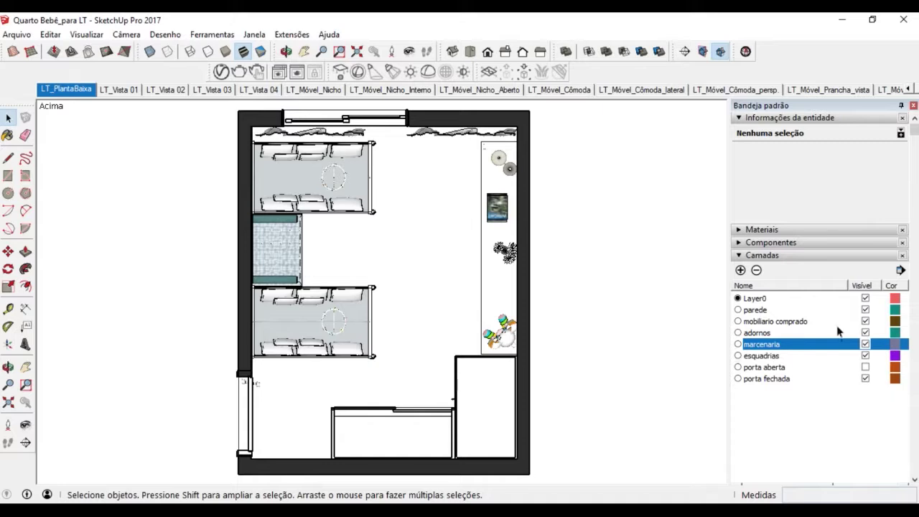
{"action": "left_click", "coordinate": [865, 309]}
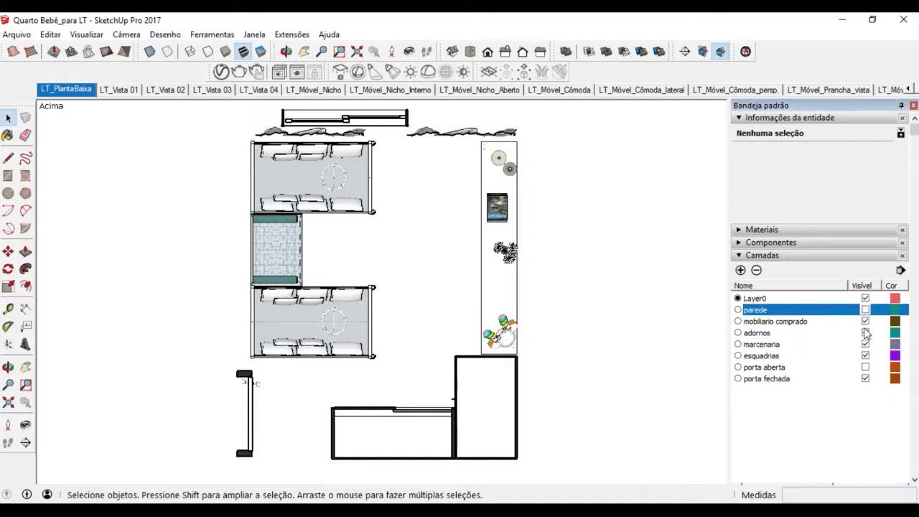
{"action": "left_click", "coordinate": [865, 321]}
{"action": "left_click", "coordinate": [865, 332]}
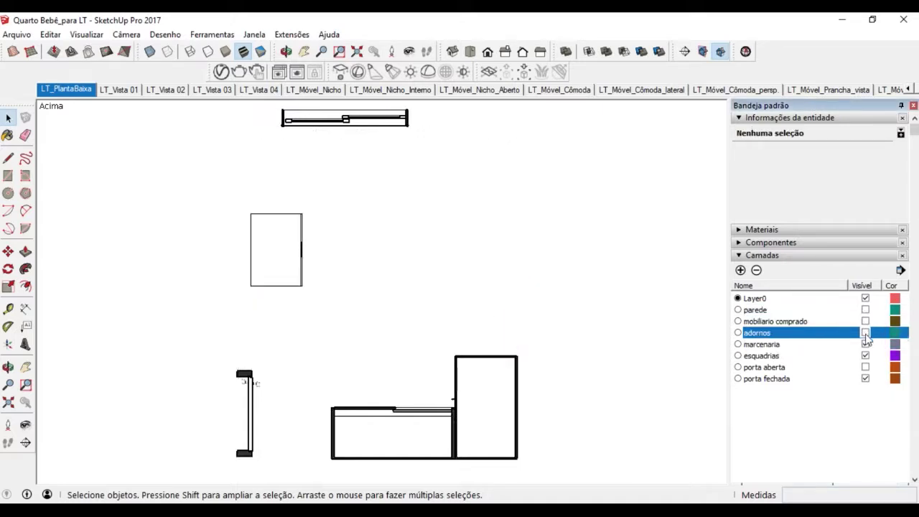
{"action": "left_click", "coordinate": [866, 356]}
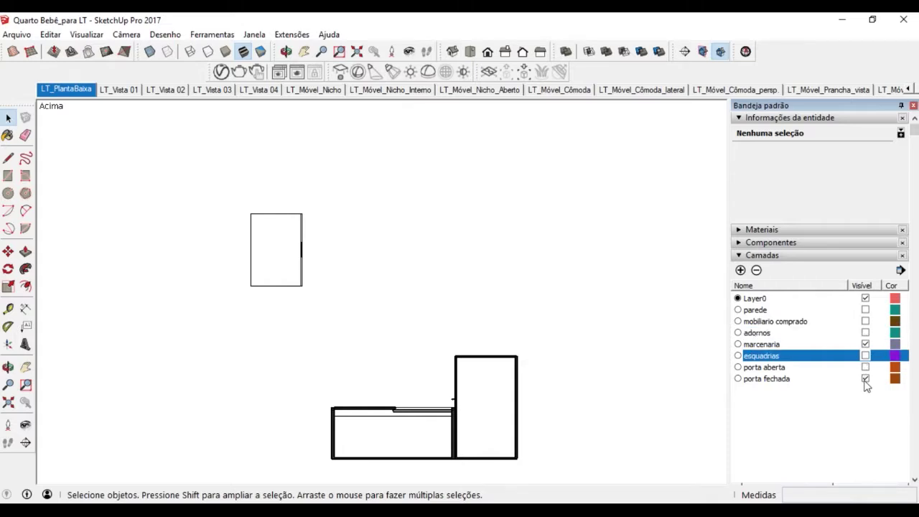
{"action": "left_click", "coordinate": [866, 378]}
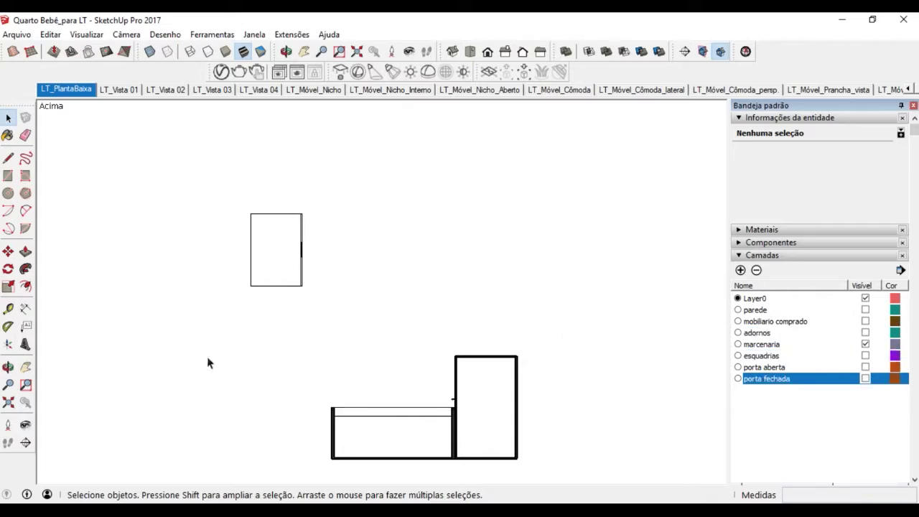
Show the parede, mobiliario comprado, adornos, esquadrias and porta fechada layers again and return to the LT_PlantaBaixa scene.
{"action": "middle_click_drag", "start_coordinate": [486, 435], "coordinate": [461, 140]}
{"action": "scroll", "coordinate": [468, 206], "scroll_direction": "up", "scroll_amount": 6}
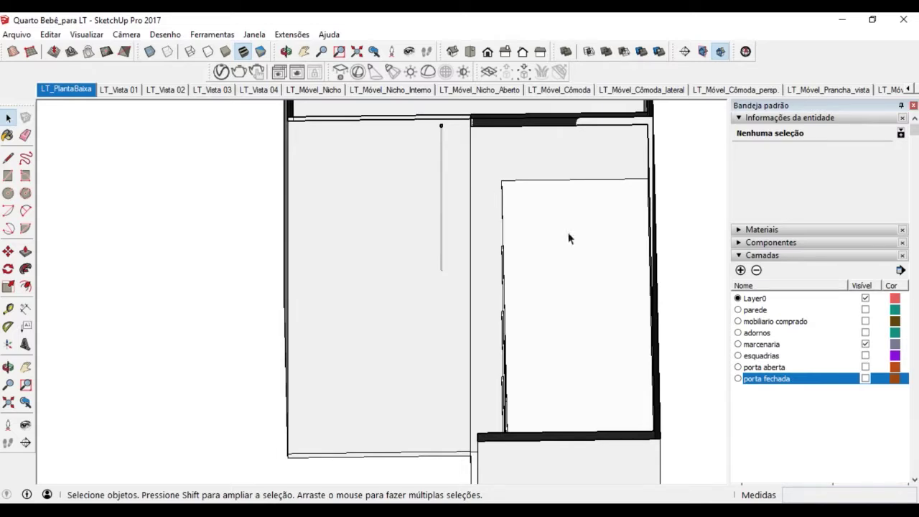
{"action": "left_click", "coordinate": [866, 310]}
{"action": "left_click", "coordinate": [865, 321]}
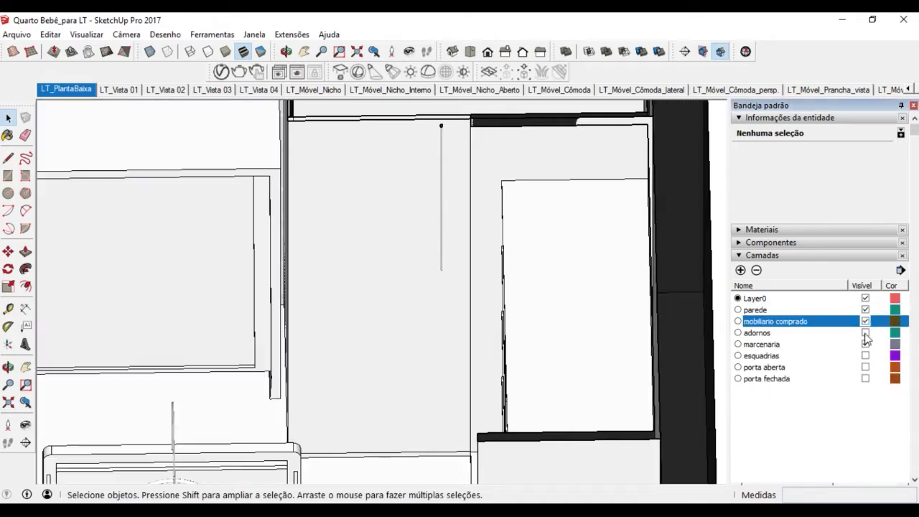
{"action": "left_click", "coordinate": [866, 333]}
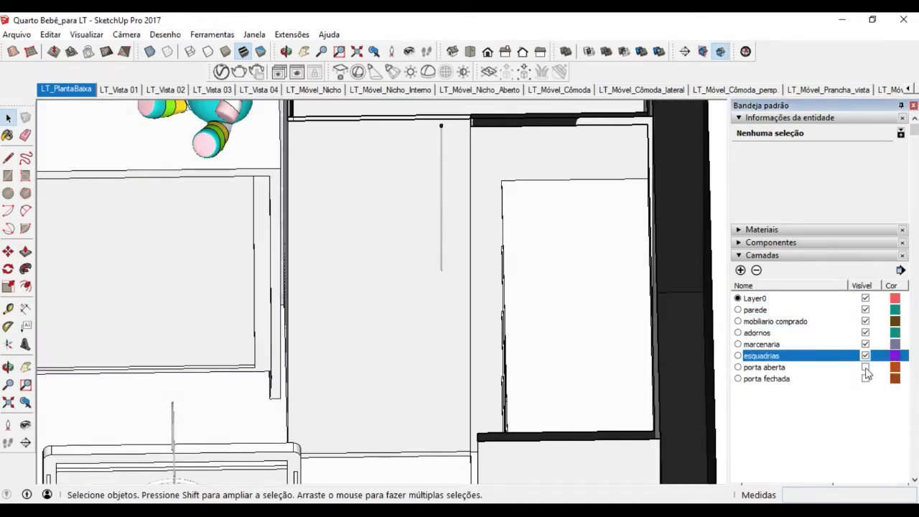
{"action": "left_click", "coordinate": [866, 378]}
{"action": "left_click", "coordinate": [866, 378]}
{"action": "scroll", "coordinate": [455, 365], "scroll_direction": "down", "scroll_amount": 2}
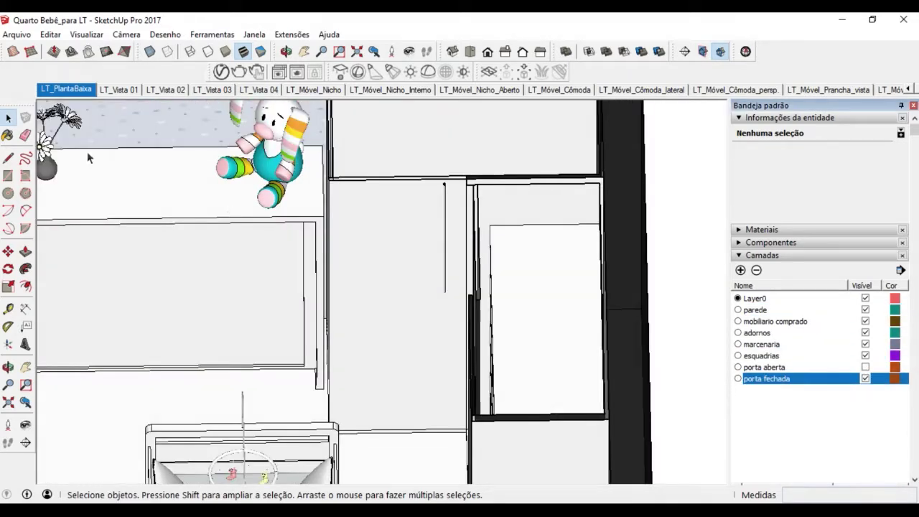
{"action": "left_click", "coordinate": [74, 92]}
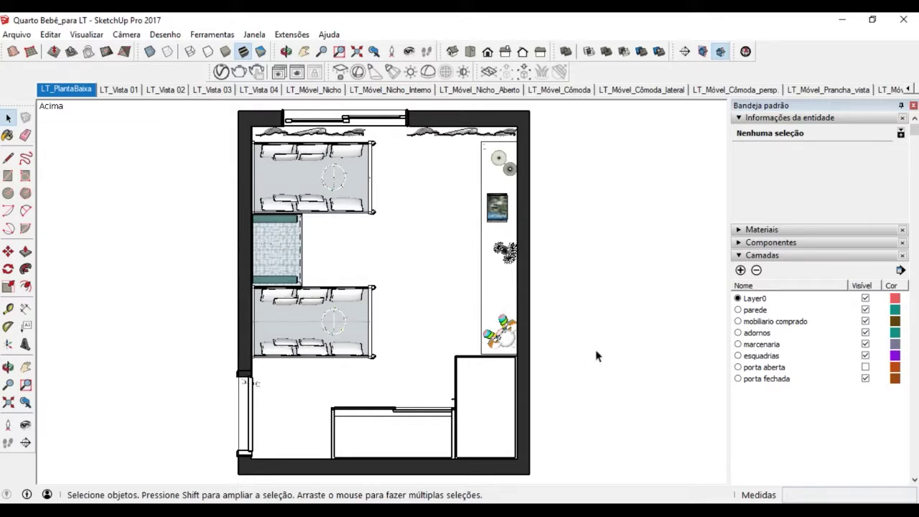
Hide the adornos layer in the floor plan and highlight the porta aberta and porta fechada layers in turn.
{"action": "left_click", "coordinate": [866, 333]}
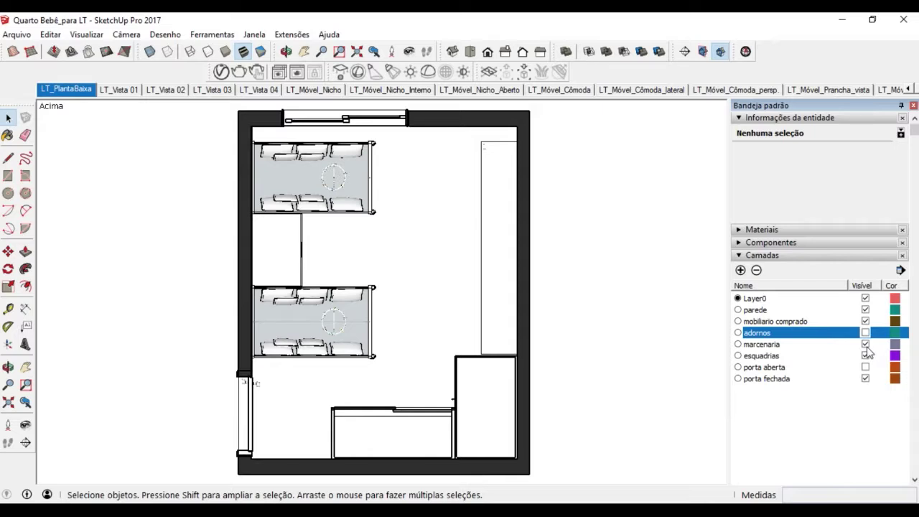
{"action": "left_click", "coordinate": [763, 369]}
{"action": "left_click", "coordinate": [764, 380]}
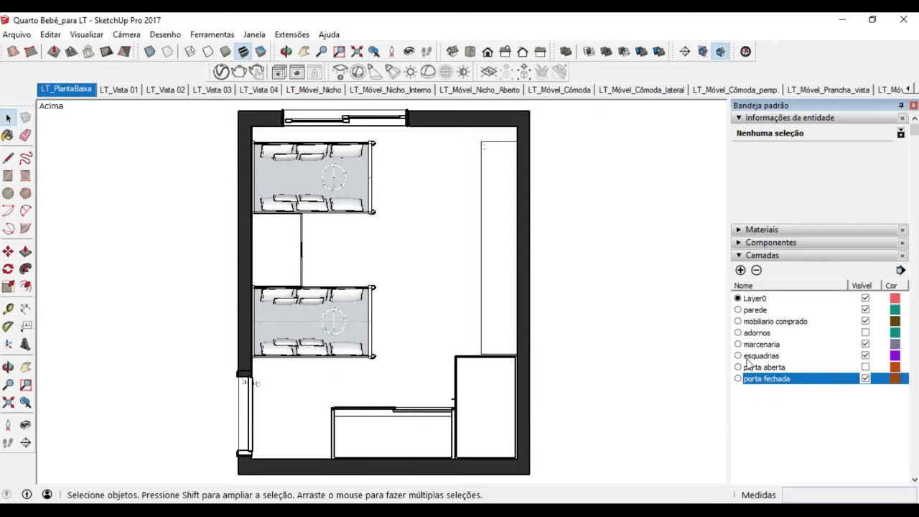
Switch to the LT_Móvel_Nicho_Aberto scene, show the porta fechada layer briefly to compare both doors, and hide it again.
{"action": "left_click", "coordinate": [487, 91]}
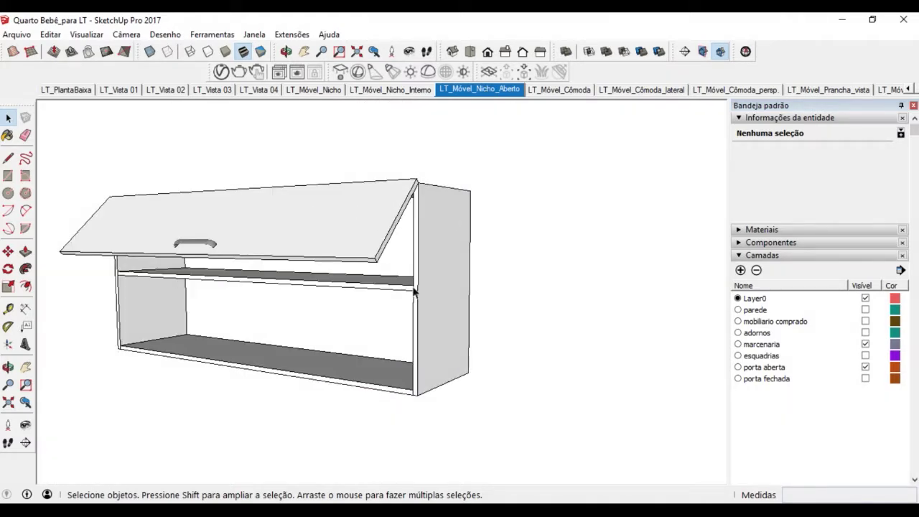
{"action": "left_click", "coordinate": [866, 379]}
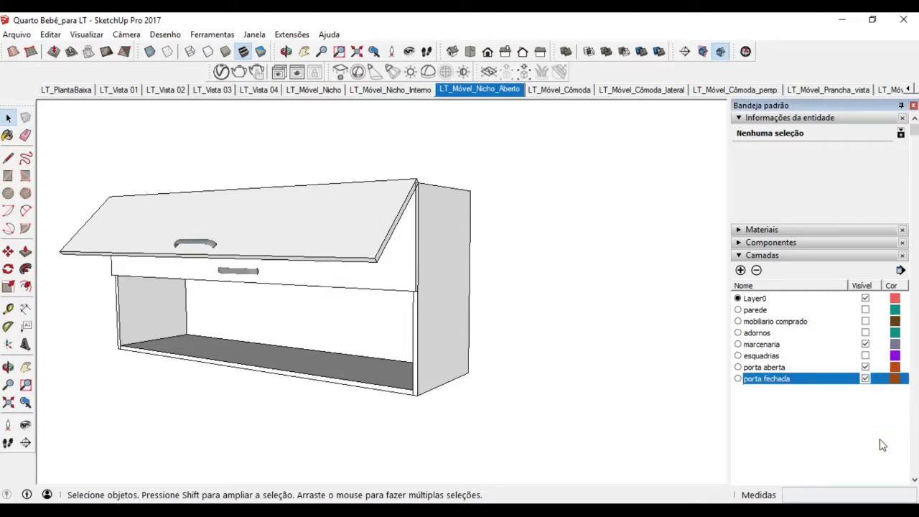
{"action": "left_click", "coordinate": [865, 378]}
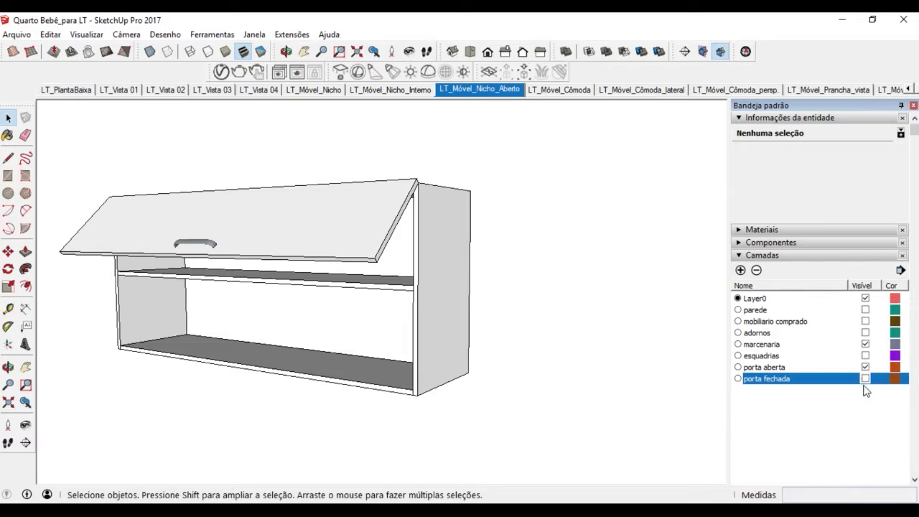
{"action": "left_click", "coordinate": [777, 368]}
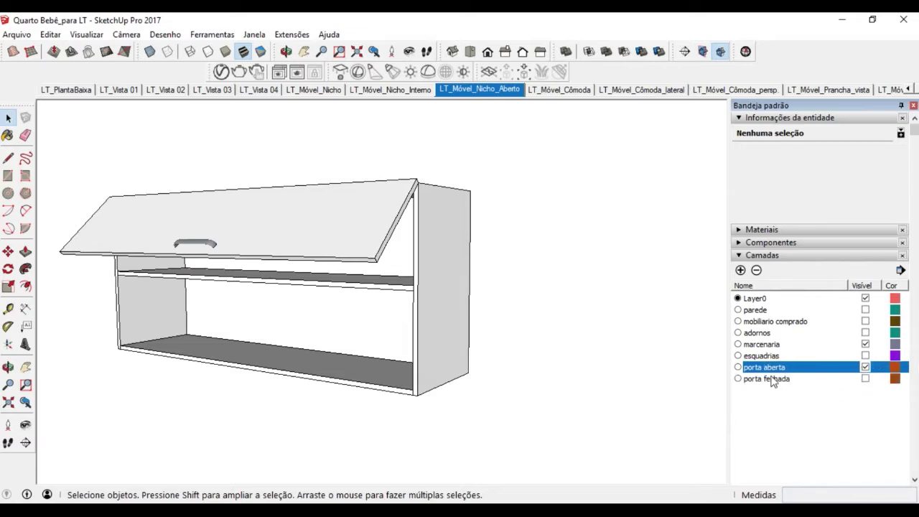
{"action": "left_click", "coordinate": [773, 380]}
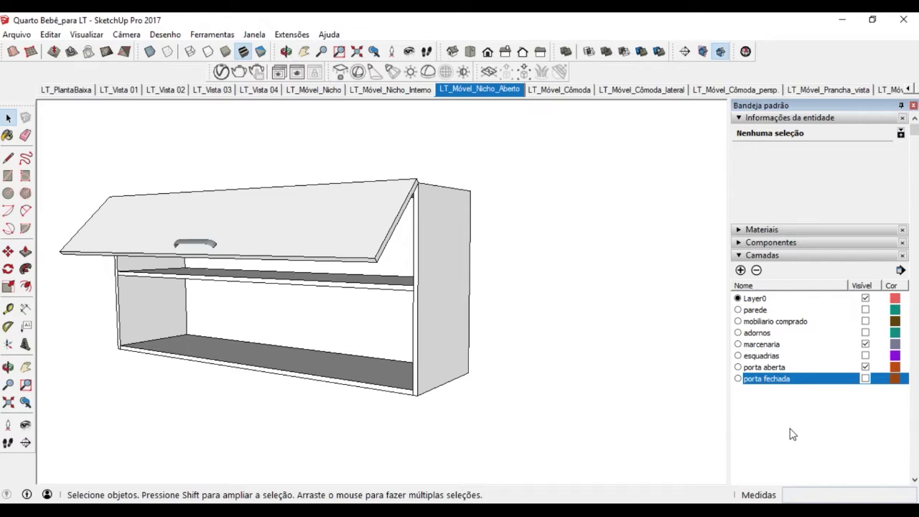
Switch to the LT_Móvel_Nicho scene, hide its porta fechada layer and show the porta aberta layer.
{"action": "left_click", "coordinate": [309, 91]}
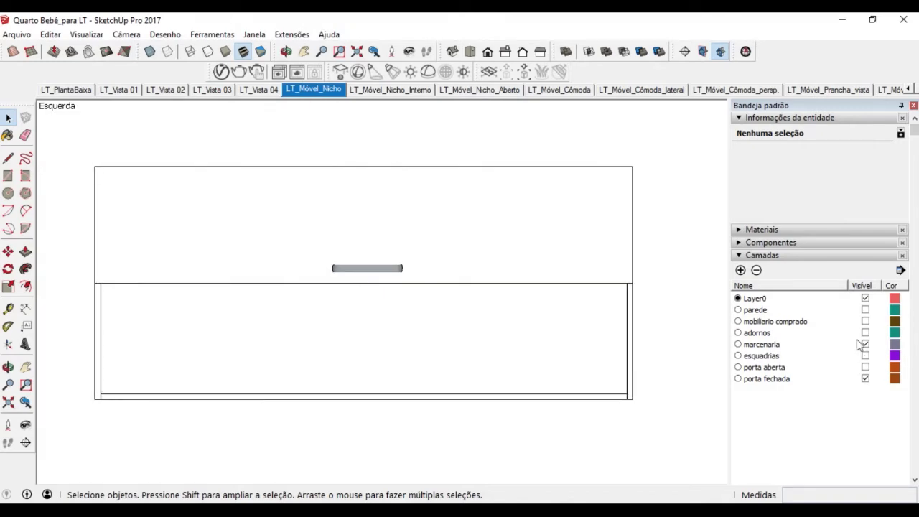
{"action": "left_click", "coordinate": [754, 381]}
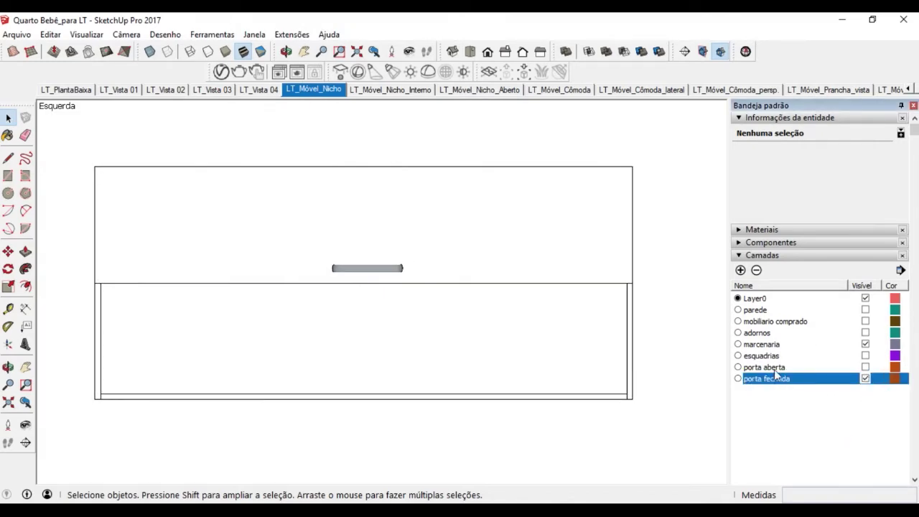
{"action": "left_click", "coordinate": [866, 379]}
{"action": "left_click", "coordinate": [866, 367]}
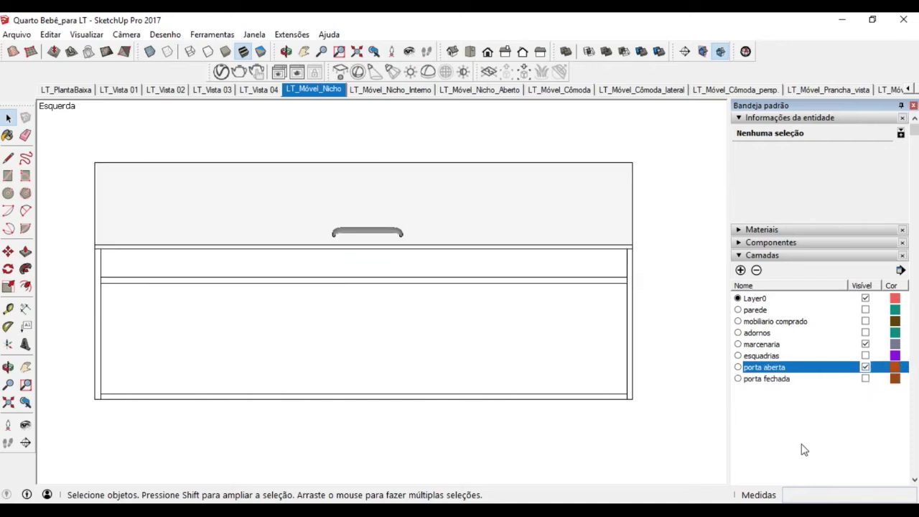
Hide the porta aberta layer, show porta fechada again, and return to the LT_Móvel_Nicho_Aberto scene.
{"action": "left_click", "coordinate": [866, 367]}
{"action": "left_click", "coordinate": [866, 379]}
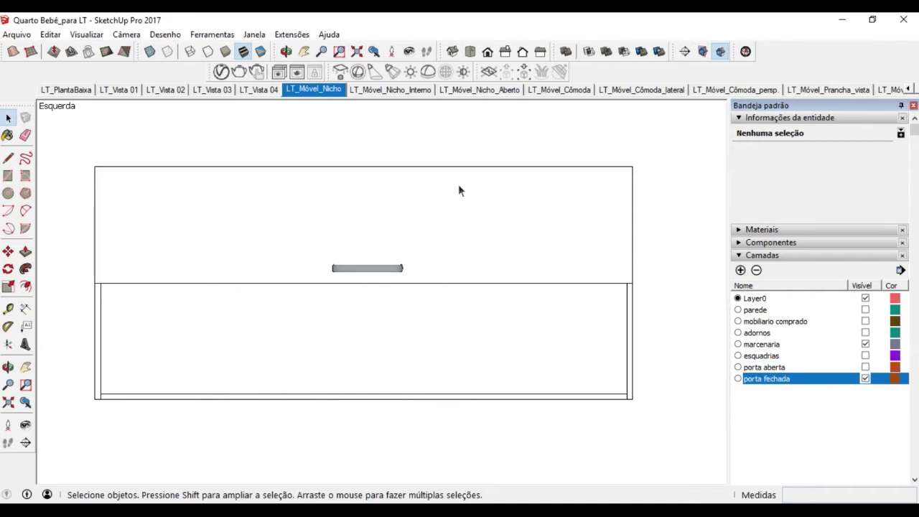
{"action": "left_click", "coordinate": [481, 91]}
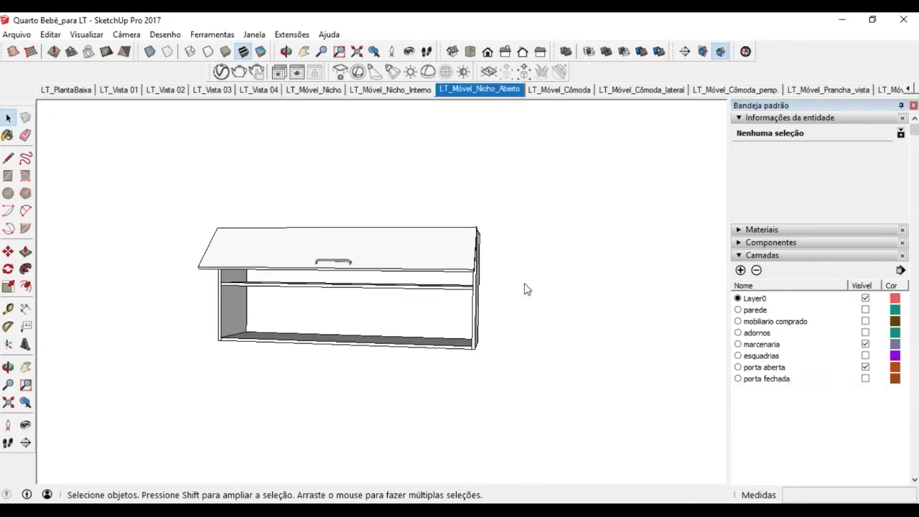